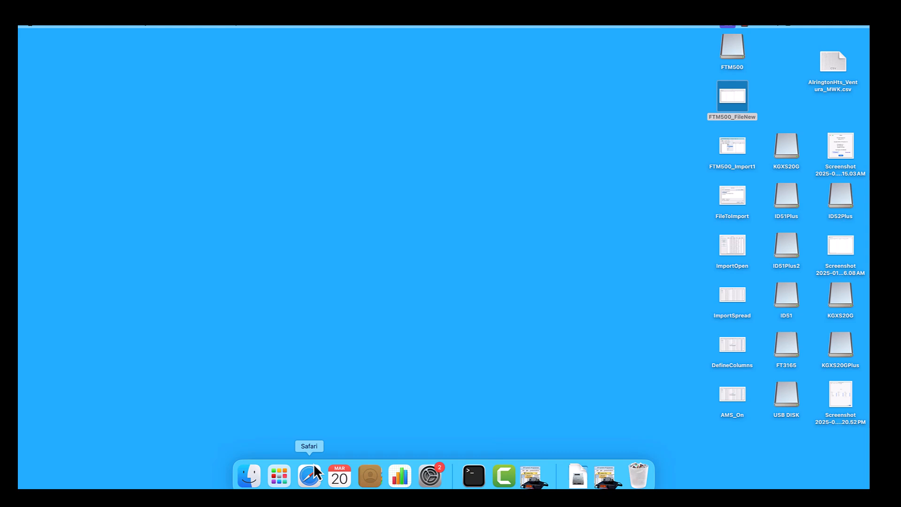
Launch the FTM-500 Programmer from Launchpad, showing the FirstFile_FTM500 memory list
click(279, 474)
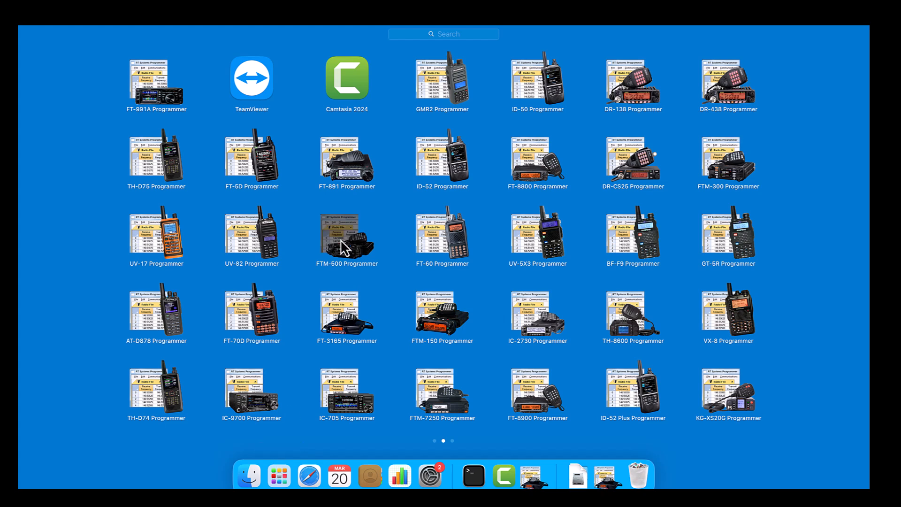
click(344, 246)
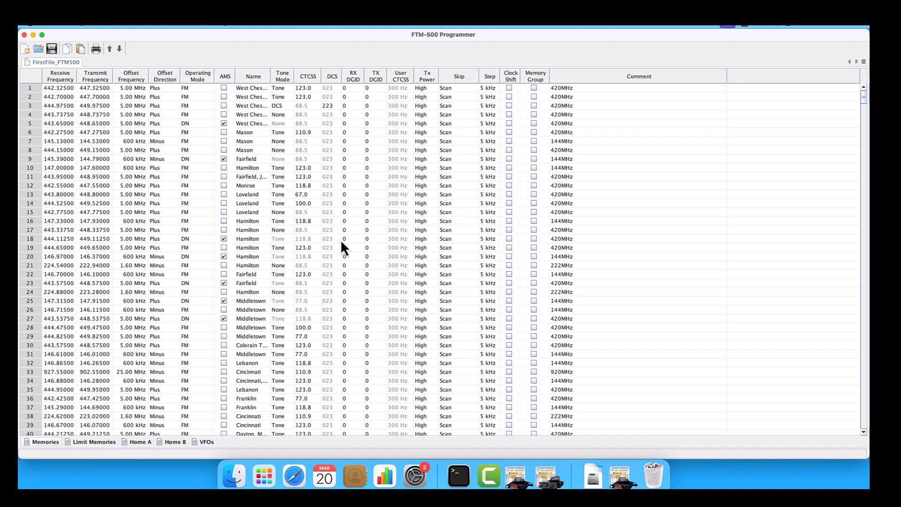
Create a new Untitled memory file next to FirstFile_FTM500 via File > New
click(116, 23)
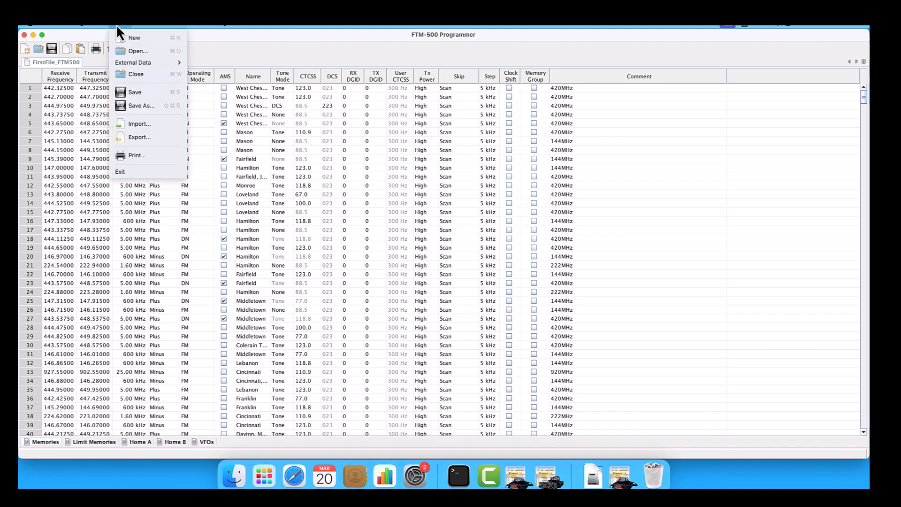
click(121, 37)
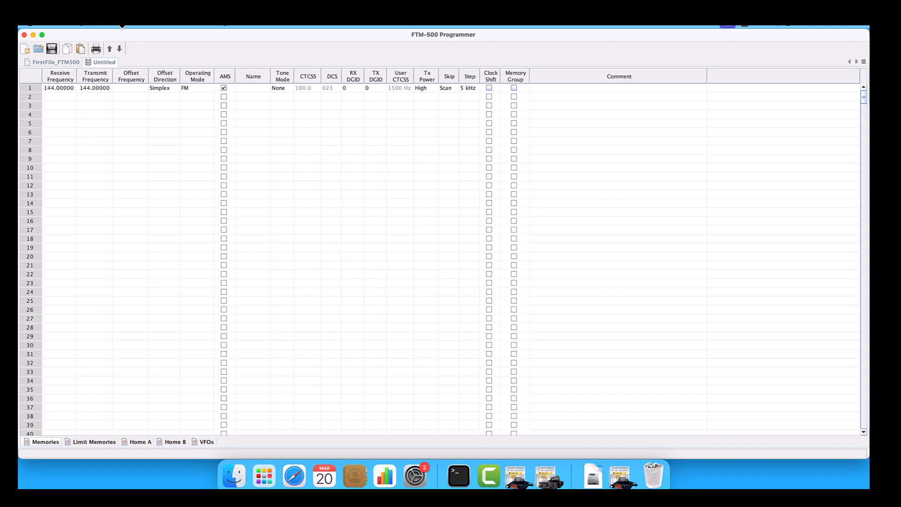
Start a CSV import and browse to the CSV for Import folder under Documents
click(127, 27)
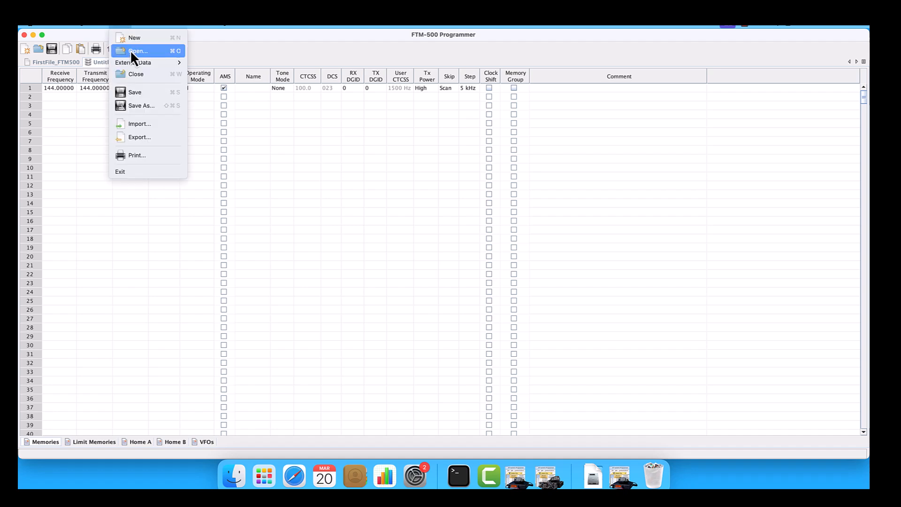
click(139, 126)
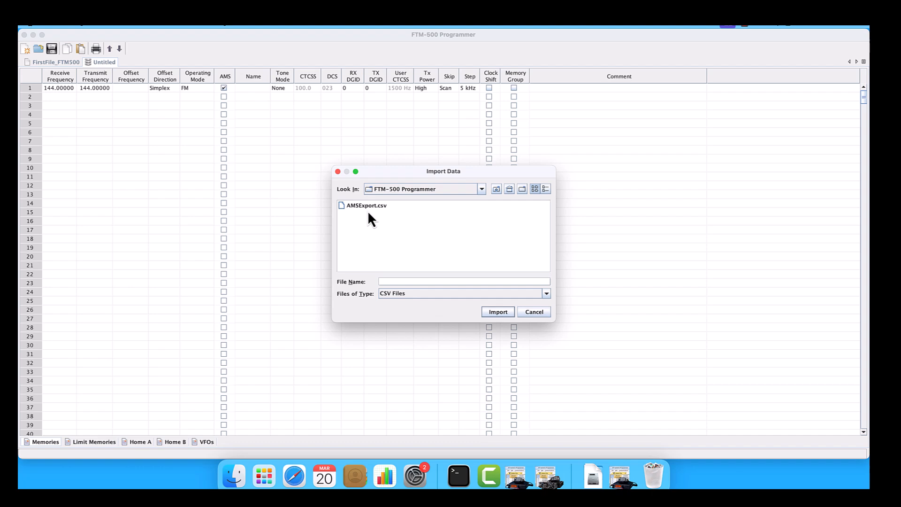
click(481, 190)
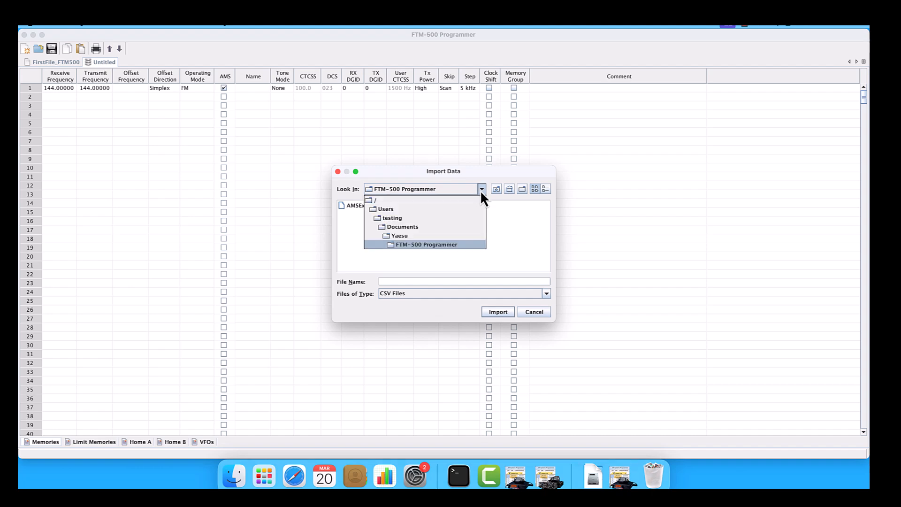
click(456, 228)
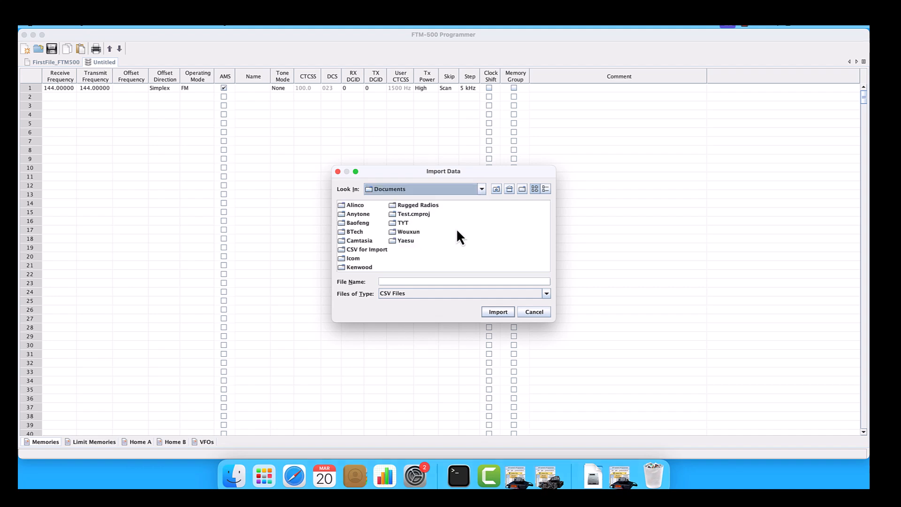
double_click(364, 250)
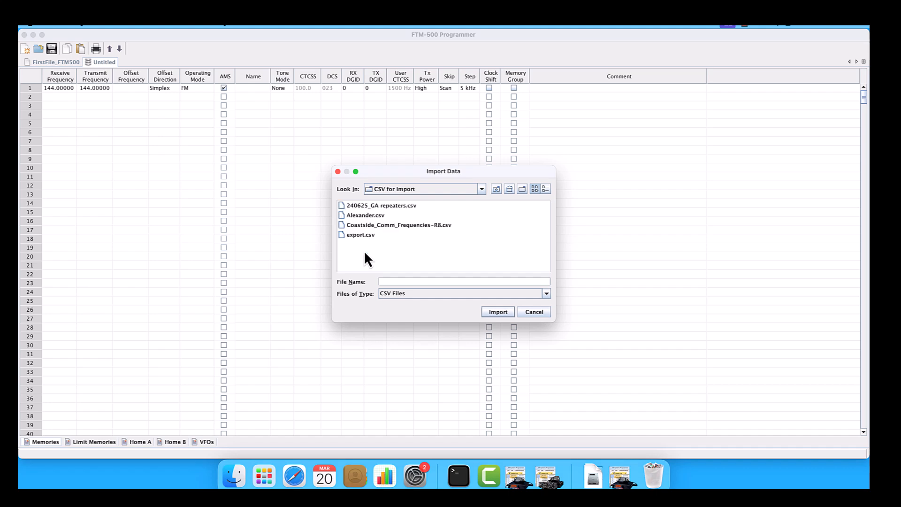
Load Alexander.csv into the import preview and enlarge it to show all columns and more rows
double_click(354, 215)
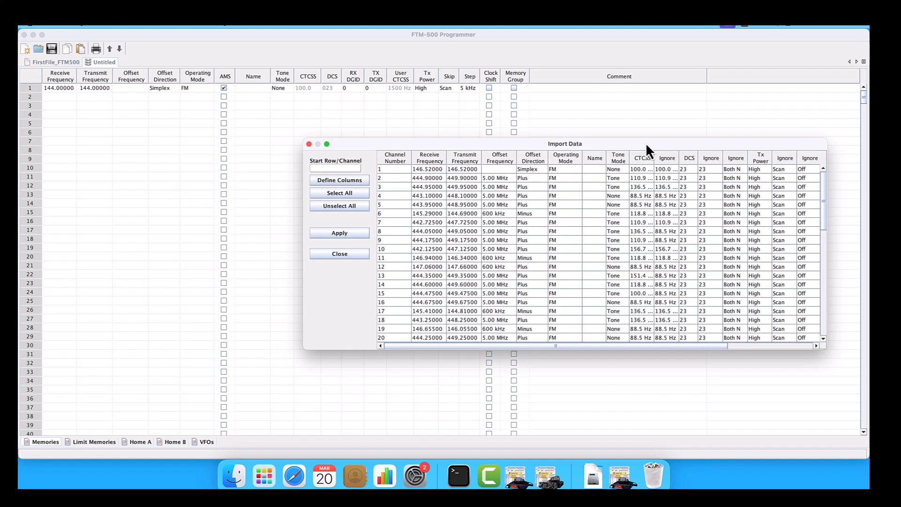
drag(646, 143, 426, 103)
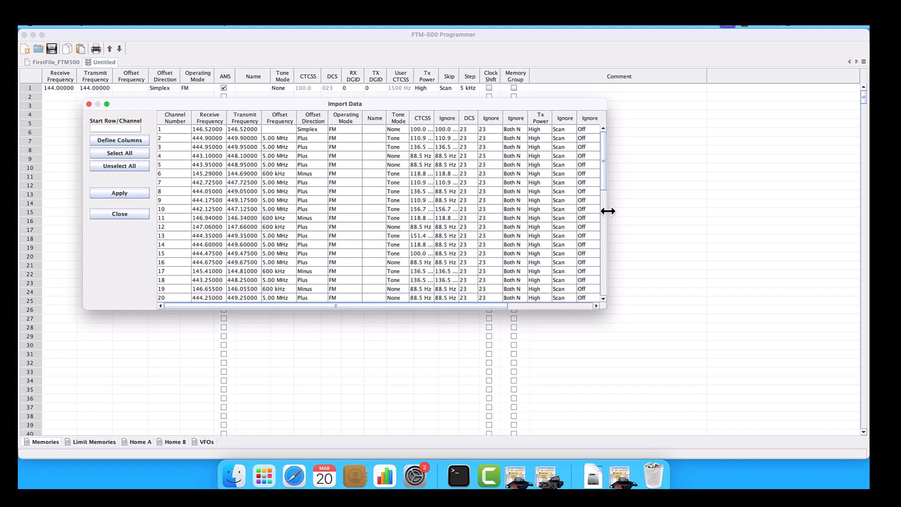
mouse_move(605, 215)
mouse_down()
mouse_move(763, 203)
mouse_move(725, 210)
mouse_up()
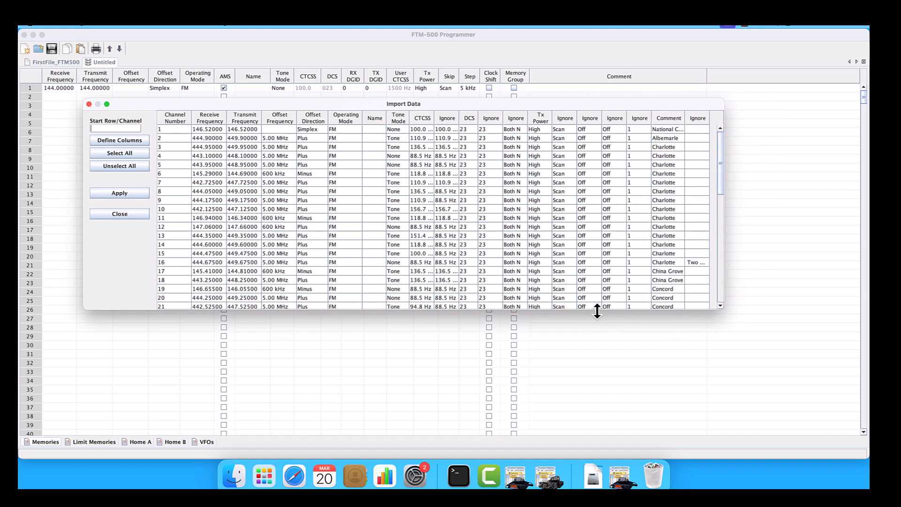
drag(598, 312, 609, 400)
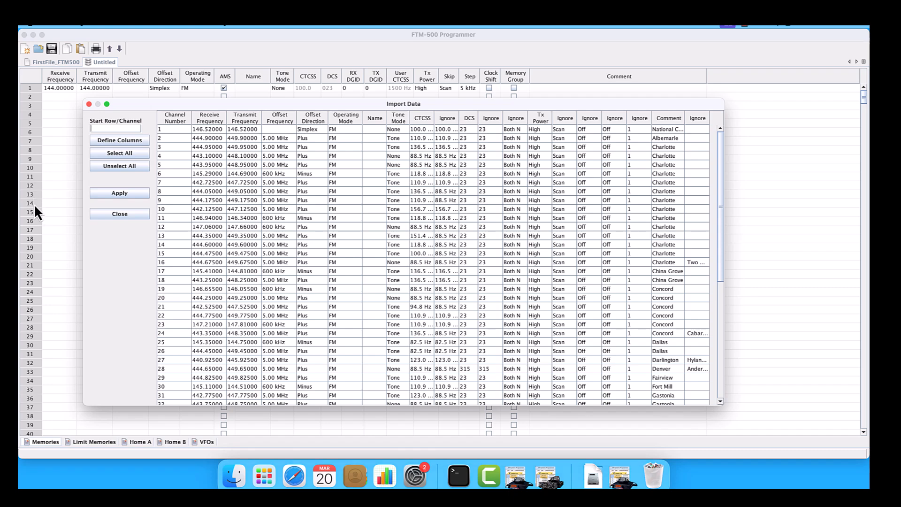
Begin Define Columns, mark the Channel Number column as Ignore and move to Receive Frequency
click(170, 119)
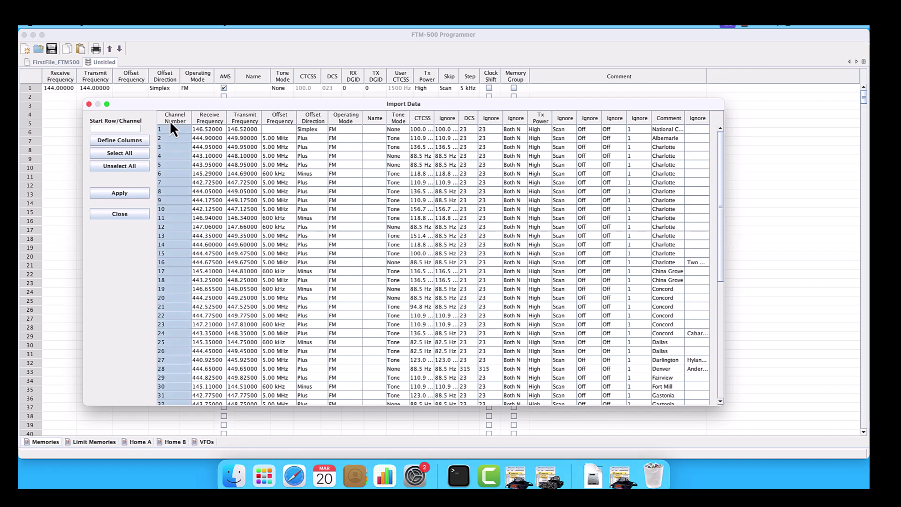
click(133, 142)
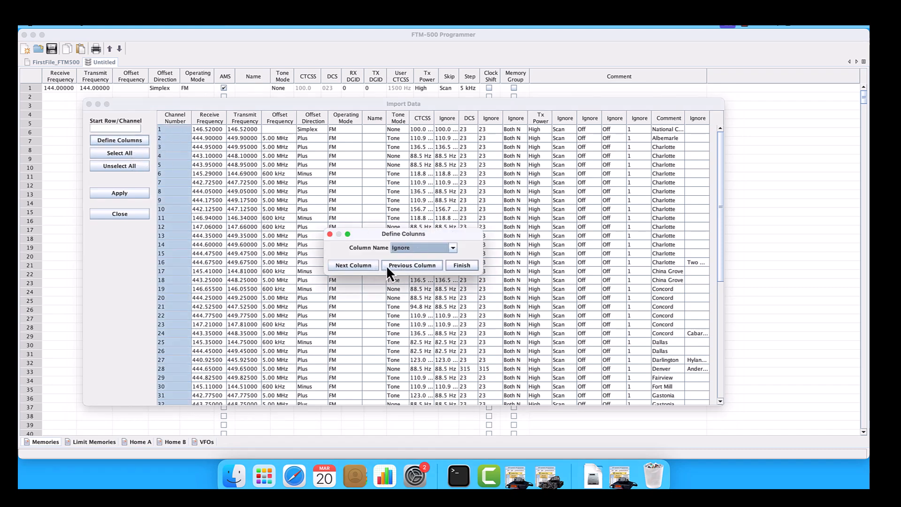
click(372, 265)
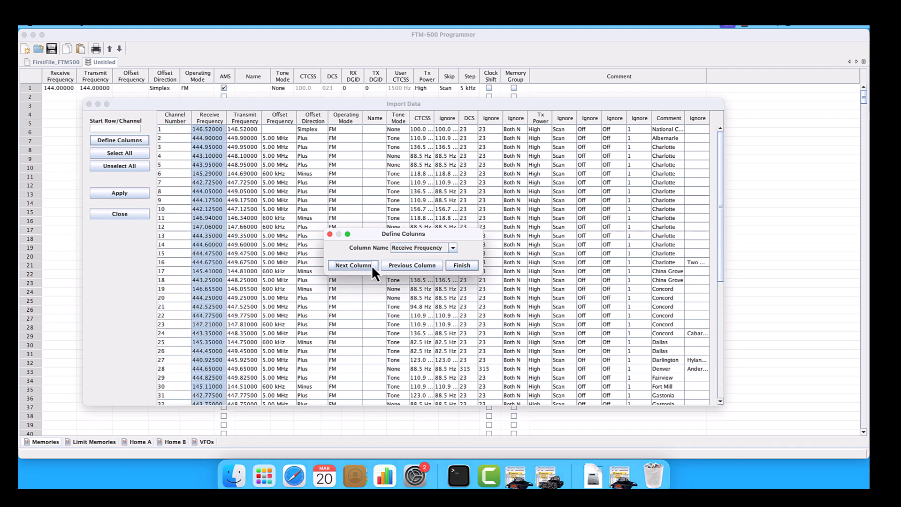
click(411, 265)
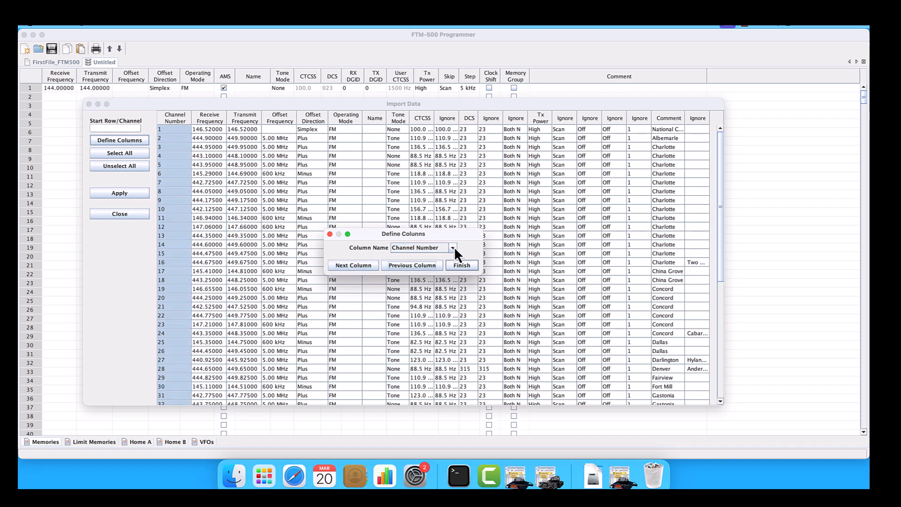
click(453, 247)
scroll(453, 276, up, 3)
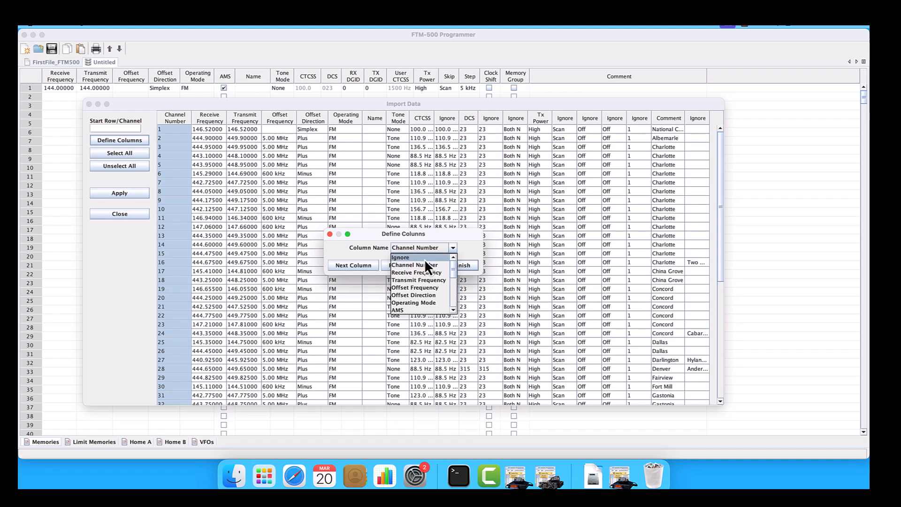
click(408, 256)
click(363, 266)
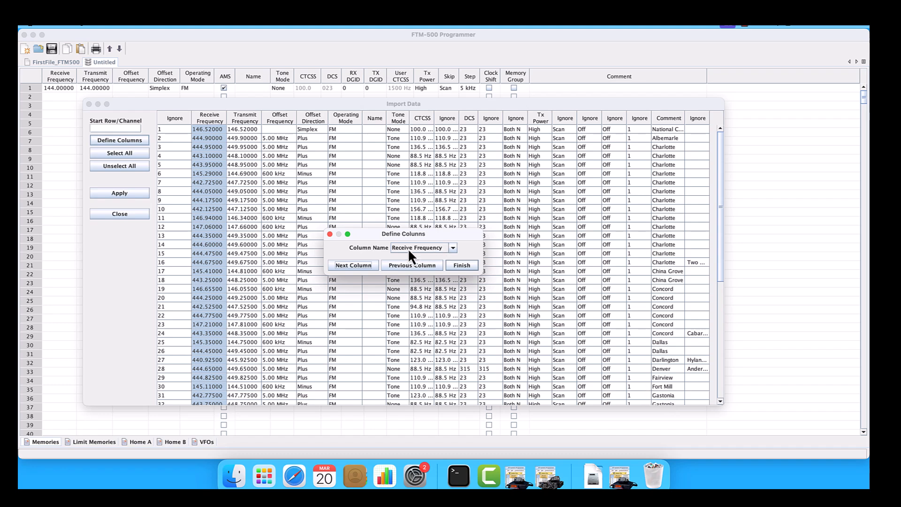
Accept the frequency, offset, mode and tone columns, ignoring the empty Name column
click(356, 264)
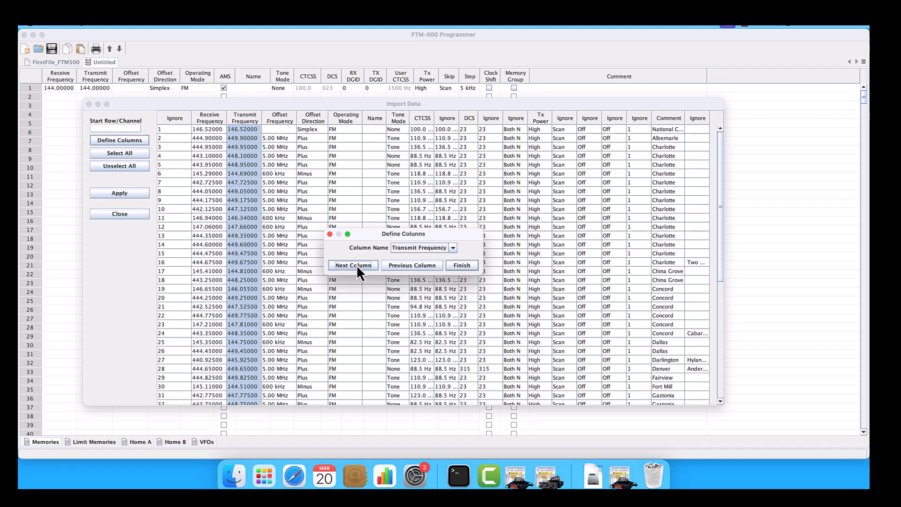
click(356, 264)
click(357, 264)
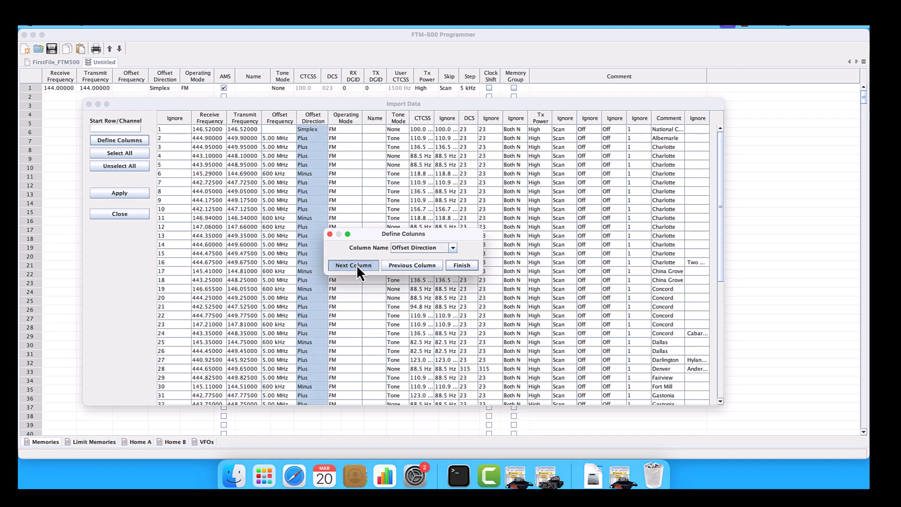
click(356, 264)
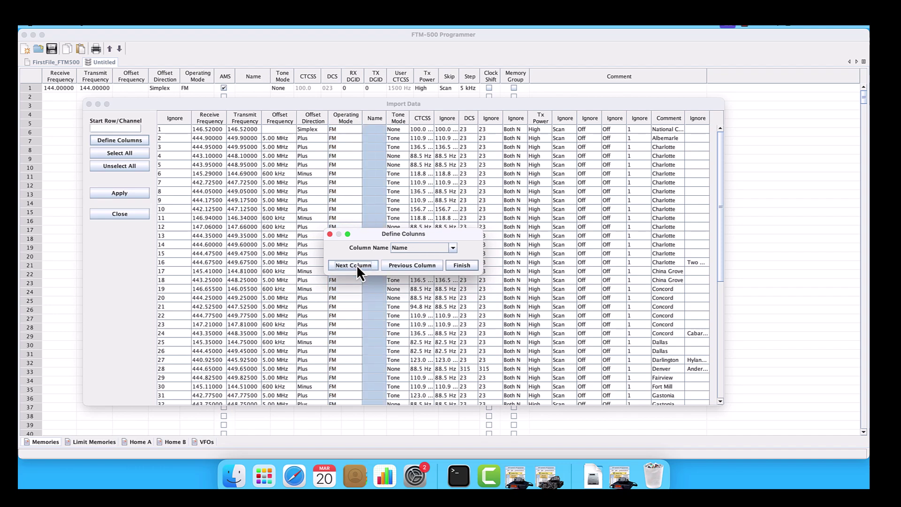
click(453, 248)
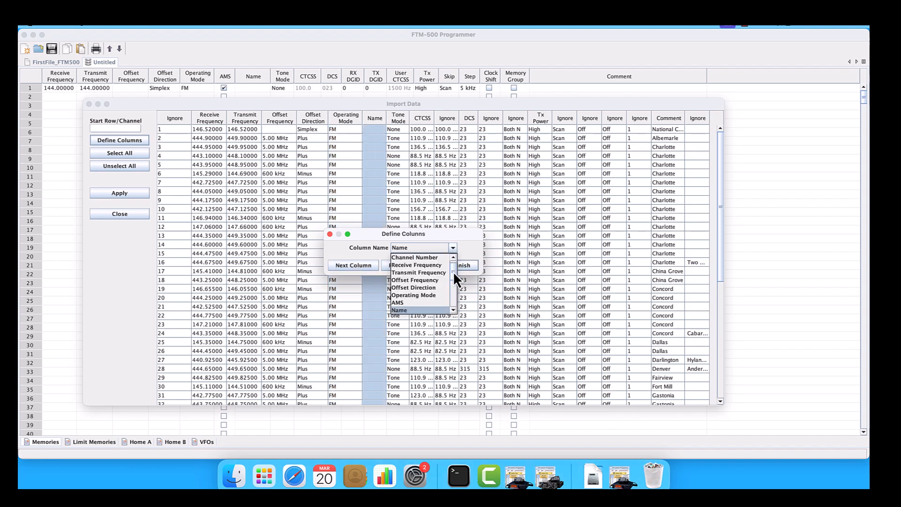
scroll(453, 272, up, 1)
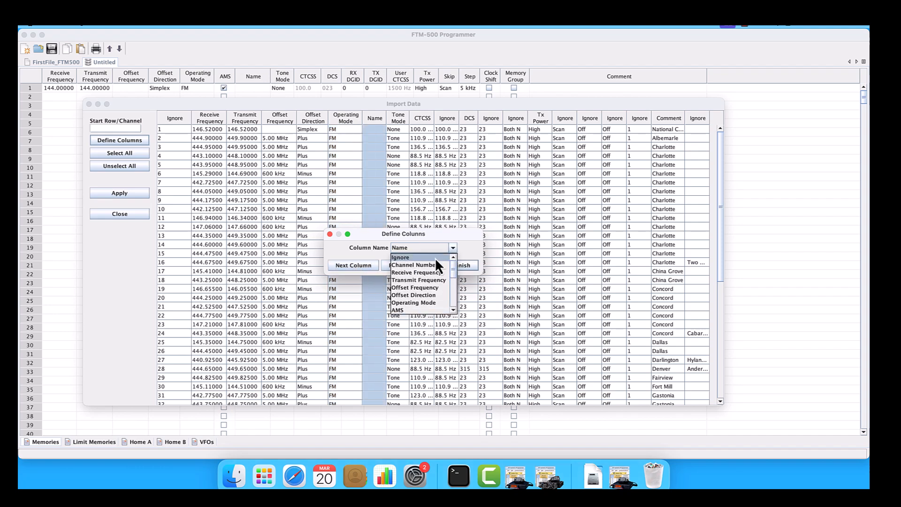
click(435, 257)
click(361, 264)
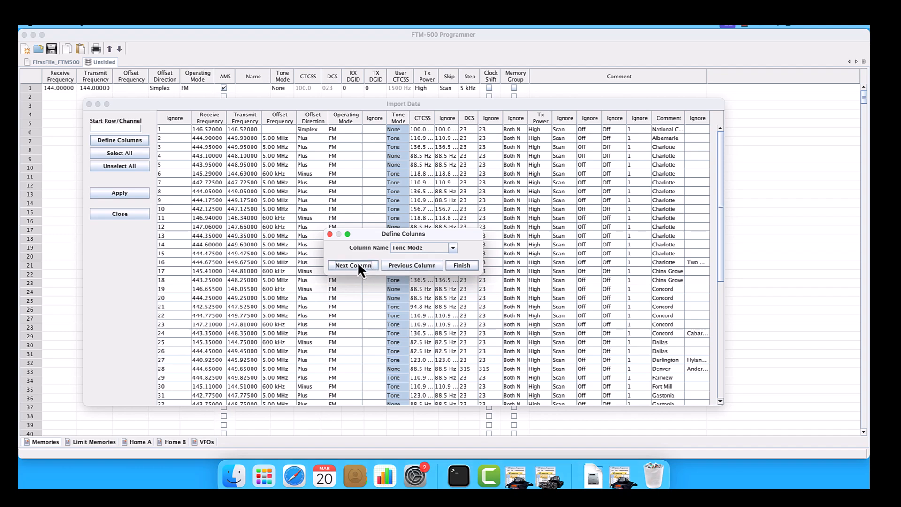
click(358, 265)
click(359, 264)
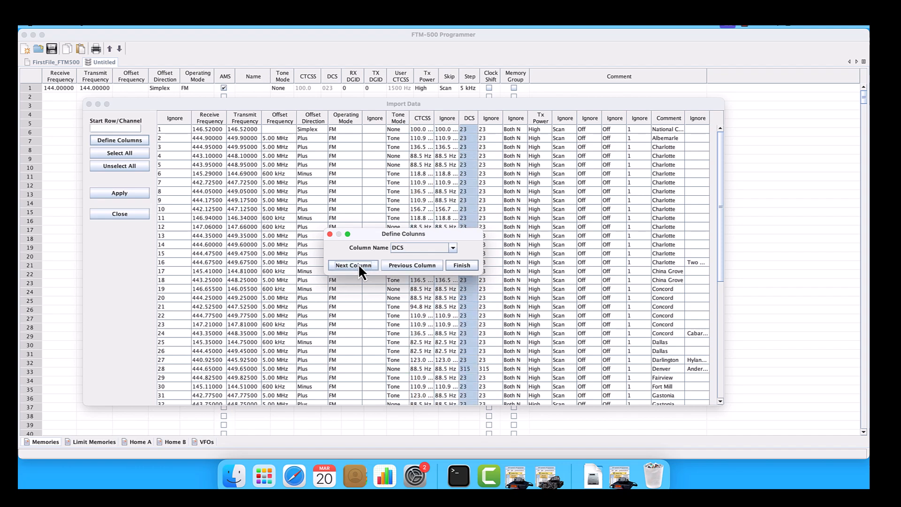
click(358, 264)
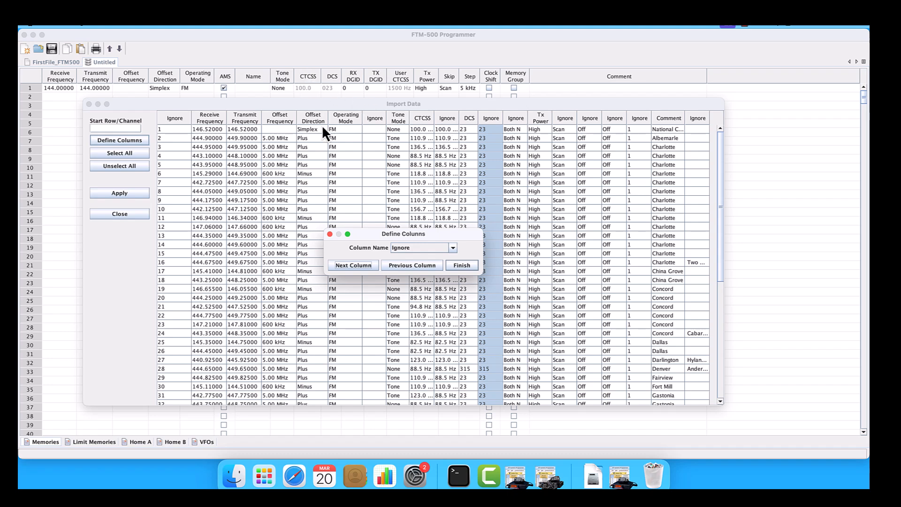
click(352, 264)
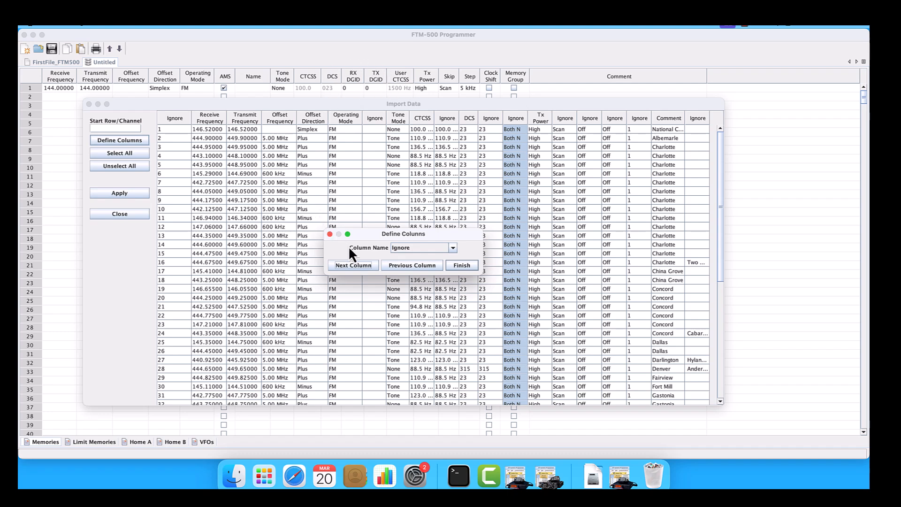
Map the following columns as Tx Power and Skip, stepping past the ones in between
click(354, 265)
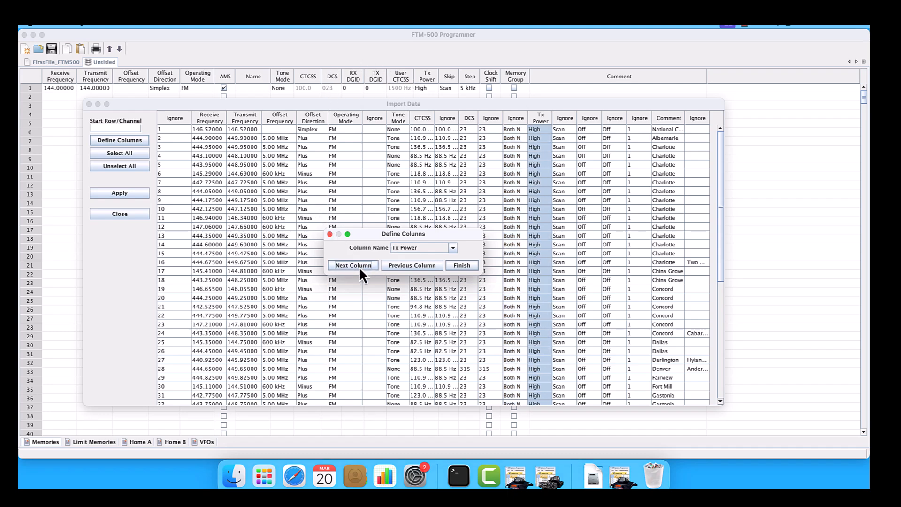
click(360, 267)
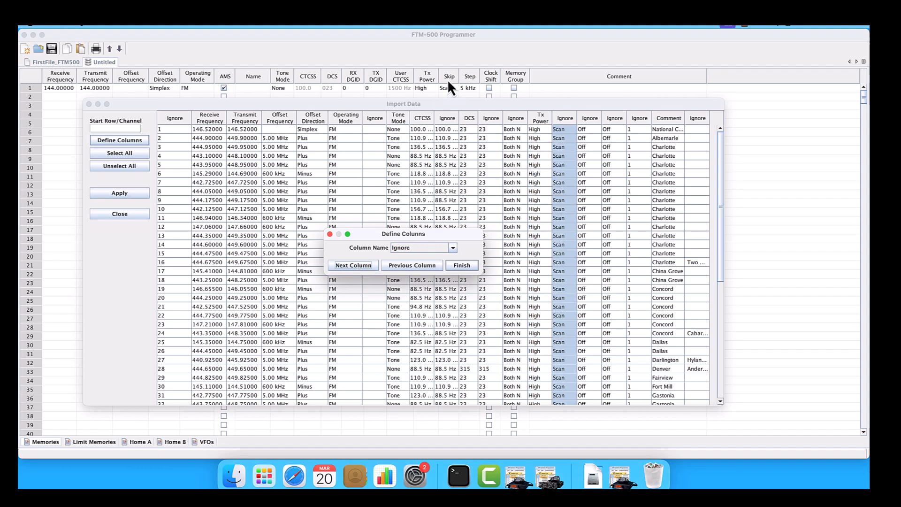
click(452, 248)
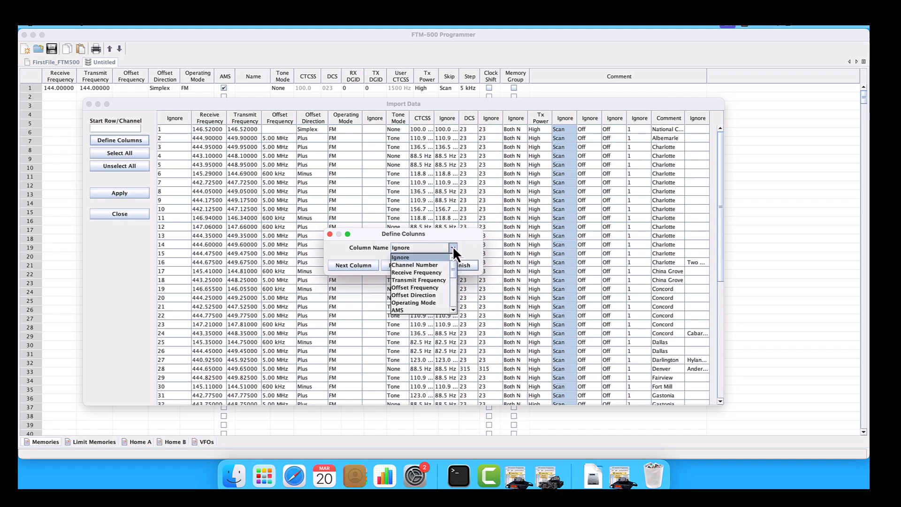
drag(453, 270, 452, 291)
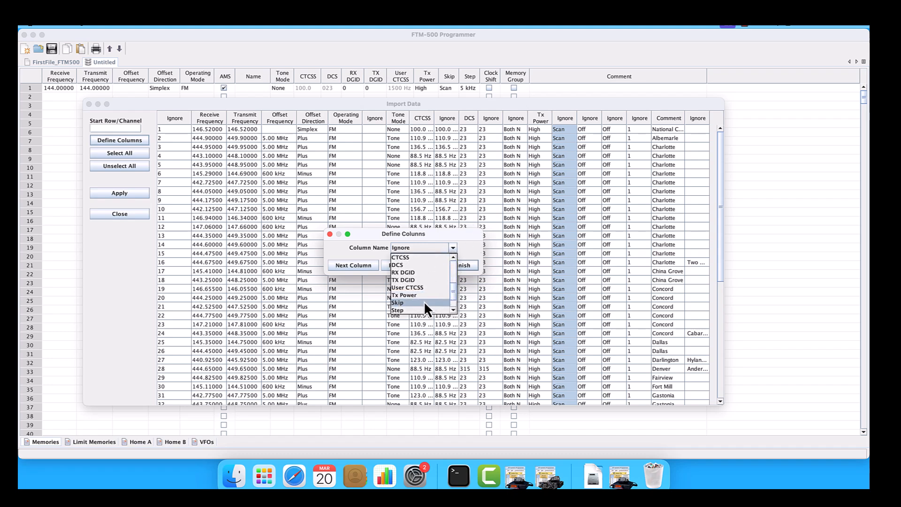
click(400, 304)
click(369, 266)
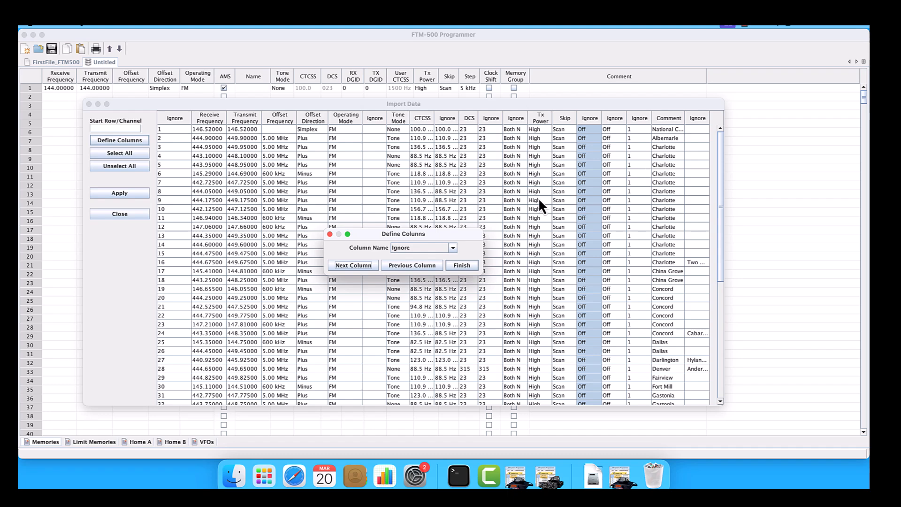
click(354, 265)
click(353, 266)
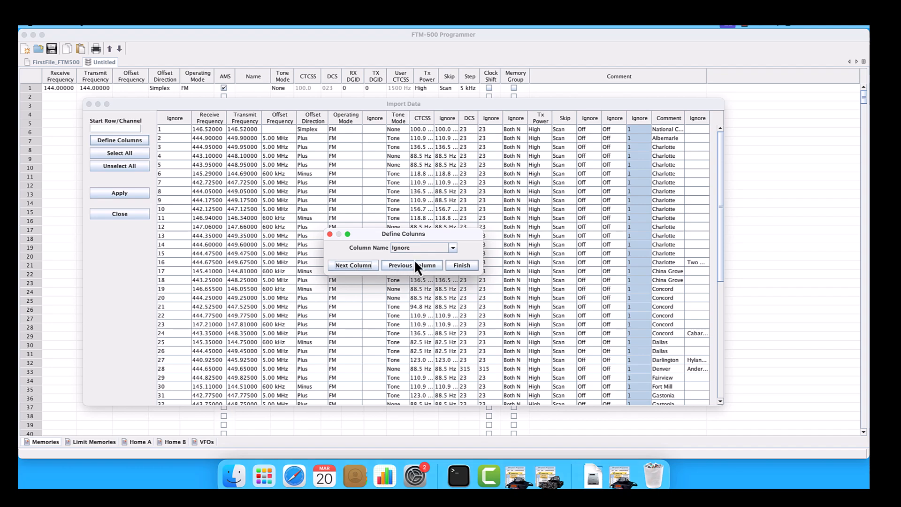
Map the AMS column and the city column as Name, then finish the column definition
click(453, 248)
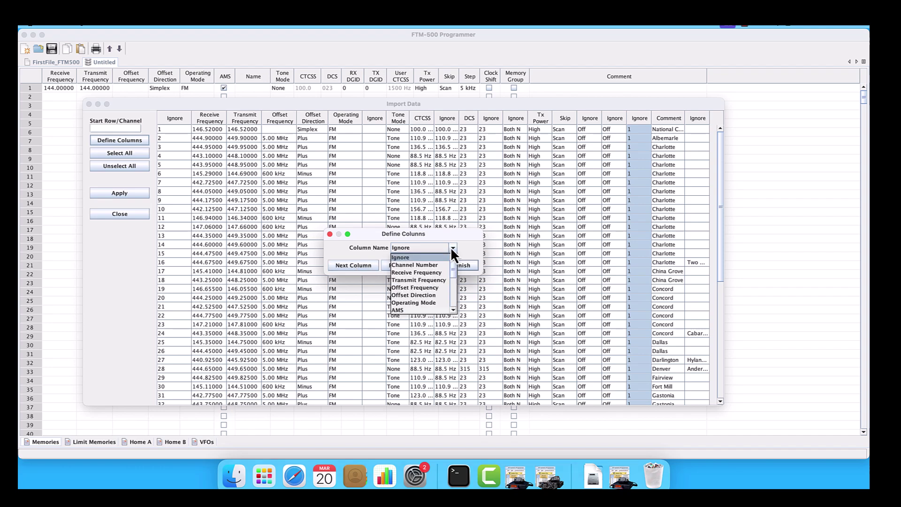
click(438, 309)
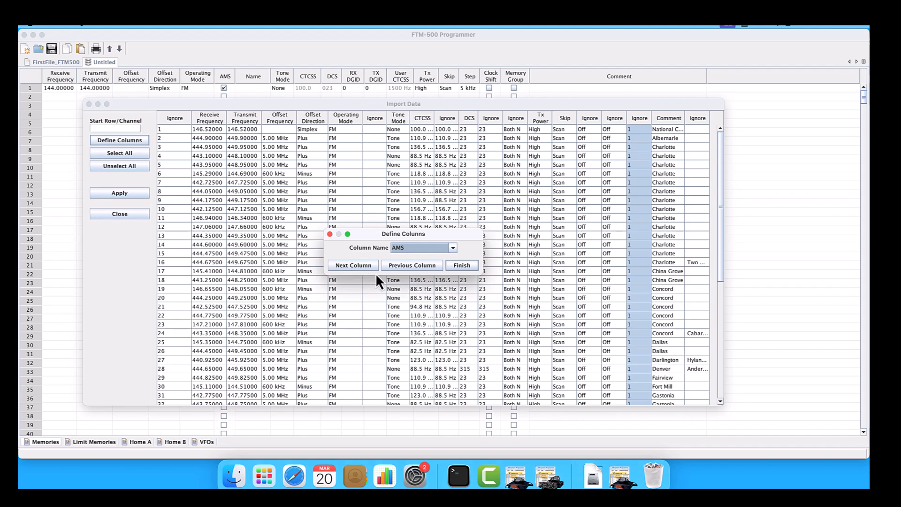
click(365, 266)
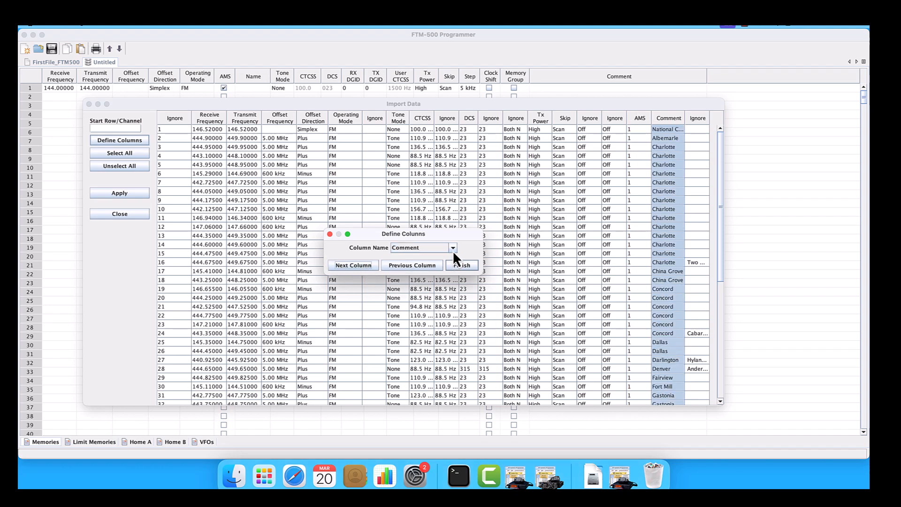
click(452, 247)
click(427, 266)
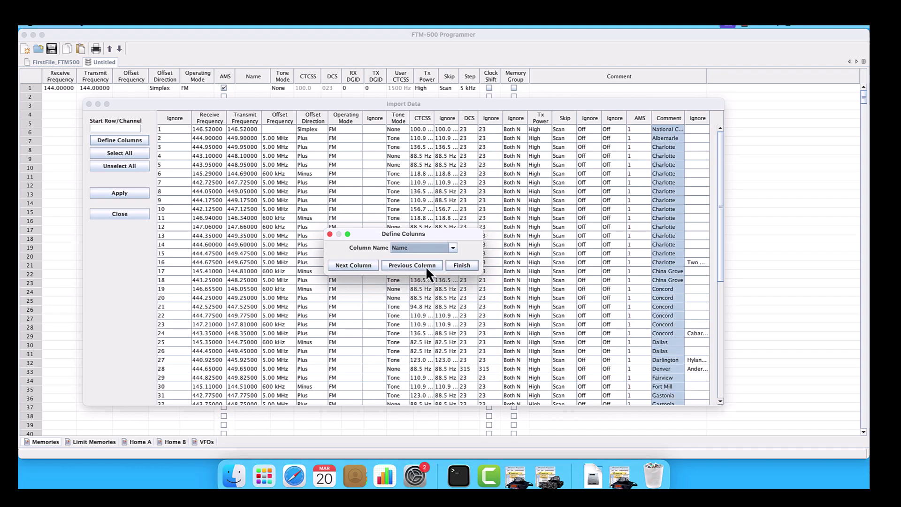
click(357, 266)
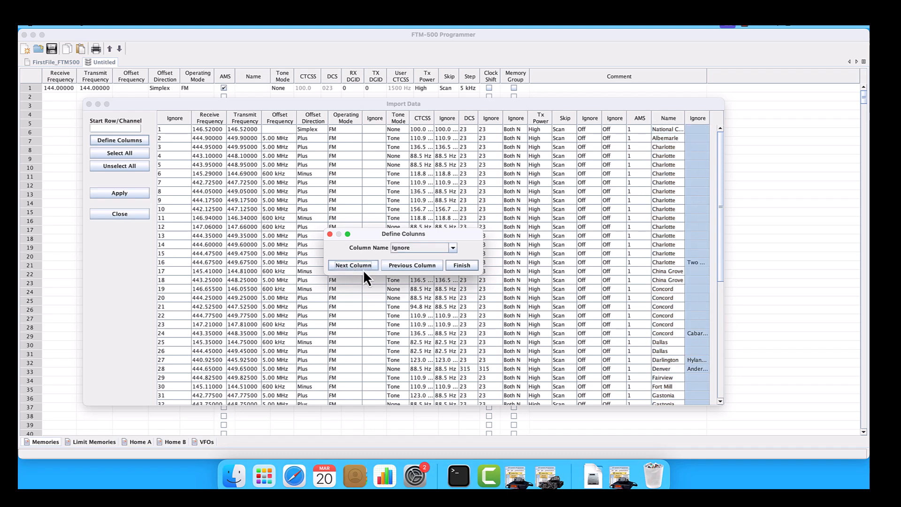
click(462, 265)
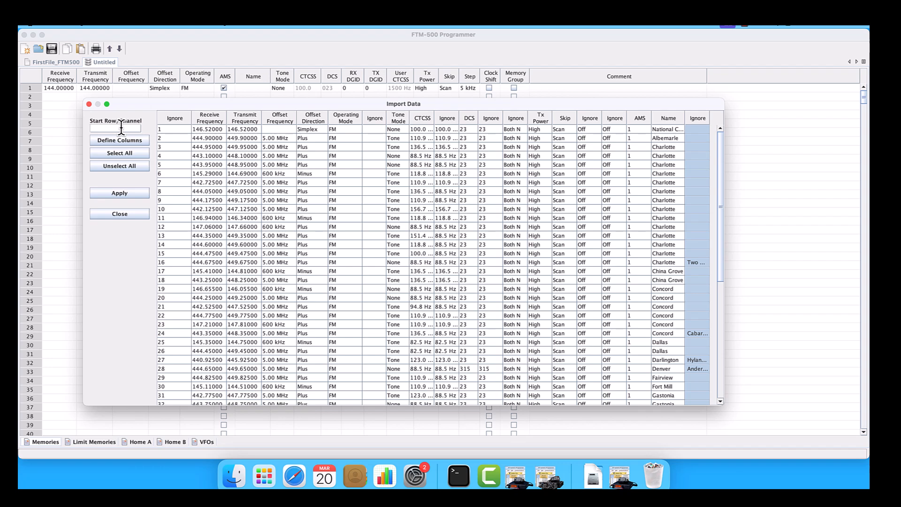
text(1)
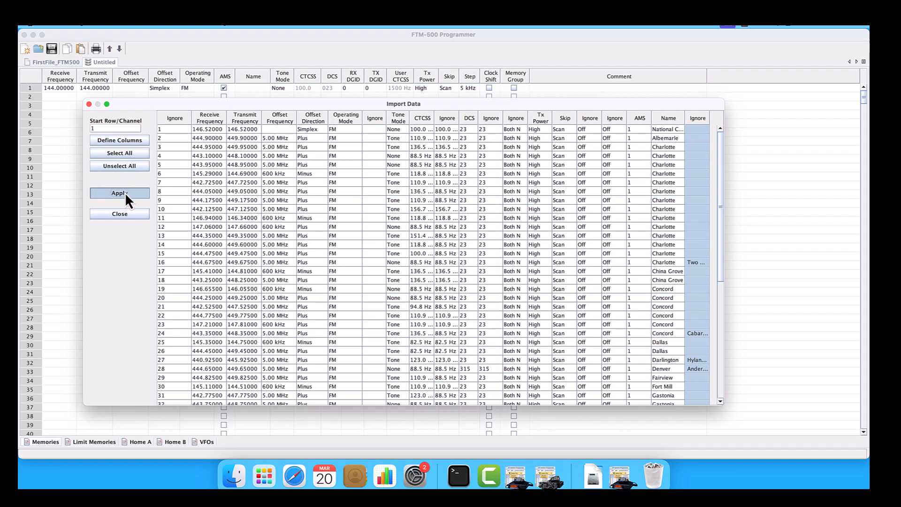
Apply the import so the repeaters fill the Untitled sheet from channel 1, moving the window aside
click(118, 193)
drag(136, 107, 121, 178)
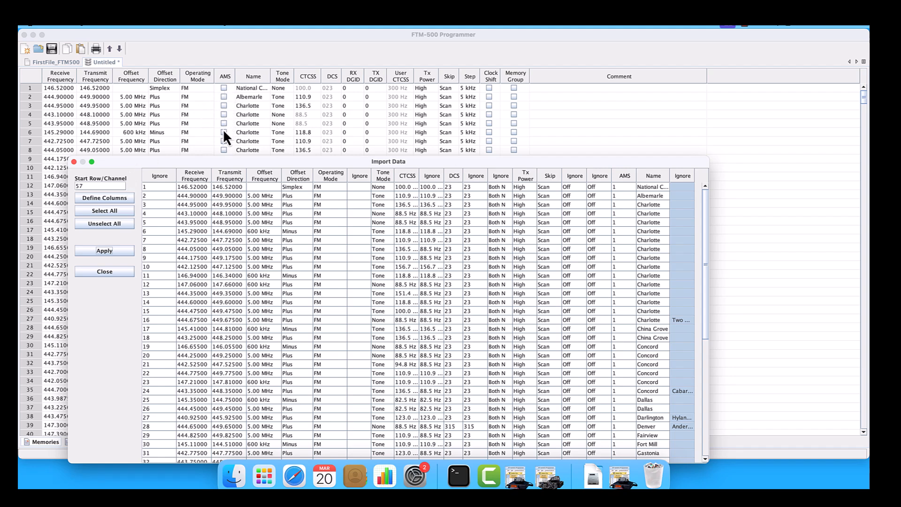
Close the import window and check AMS for the imported repeaters in rows 1 to 55
click(73, 161)
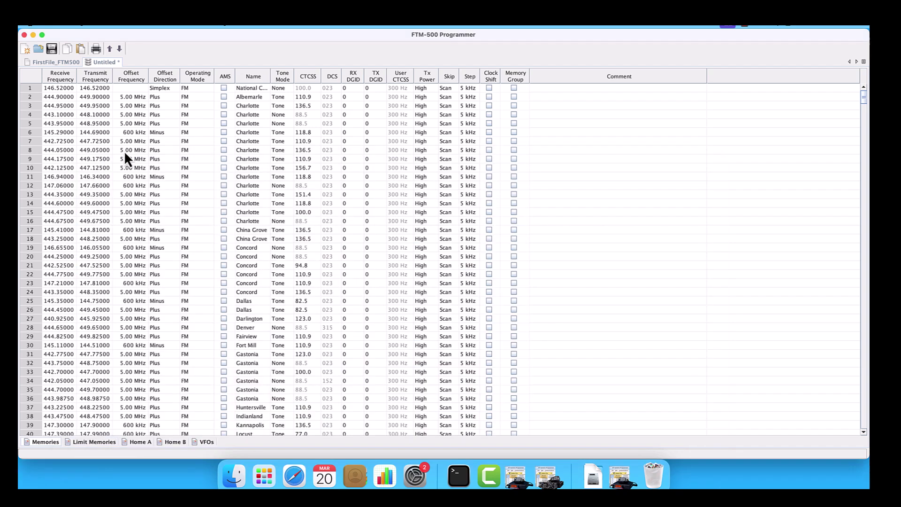
click(224, 87)
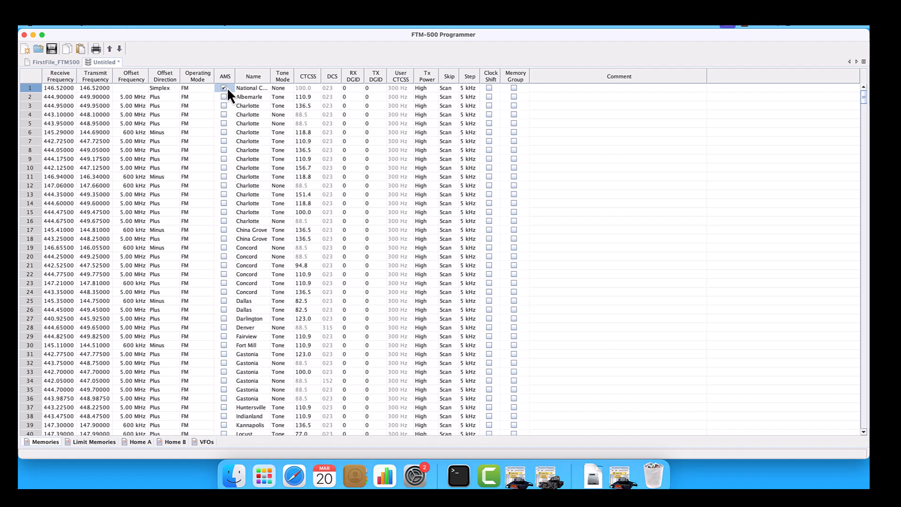
key(shift+Down)
key(shift+Down)
key(shift+Down)
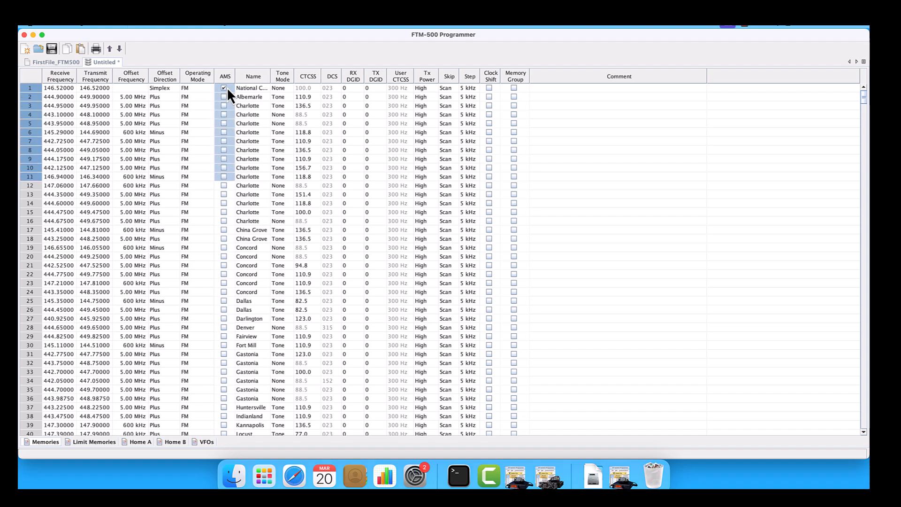
key(shift+Down)
key(shift+Down)
key(shift+Down)
key(shift+Down)
key(shift+Down)
key(shift+Down)
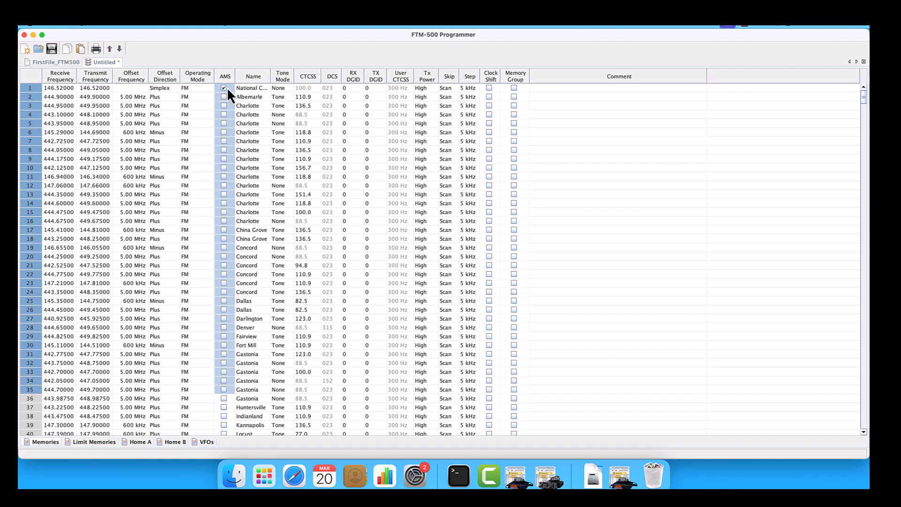
key(shift+Down)
key(shift+Down)
key(shift+Down)
key(shift+Down)
key(shift+Down)
key(shift+Down)
key(shift+Down)
key(shift+Down)
key(shift+Down)
key(shift+Down)
key(shift+Down)
key(shift+Down)
key(shift+Down)
key(shift+Down)
key(shift+Up)
key(shift+Up)
key(shift+Up)
key(shift+Up)
key(shift+Up)
key(shift+Up)
key(shift+Up)
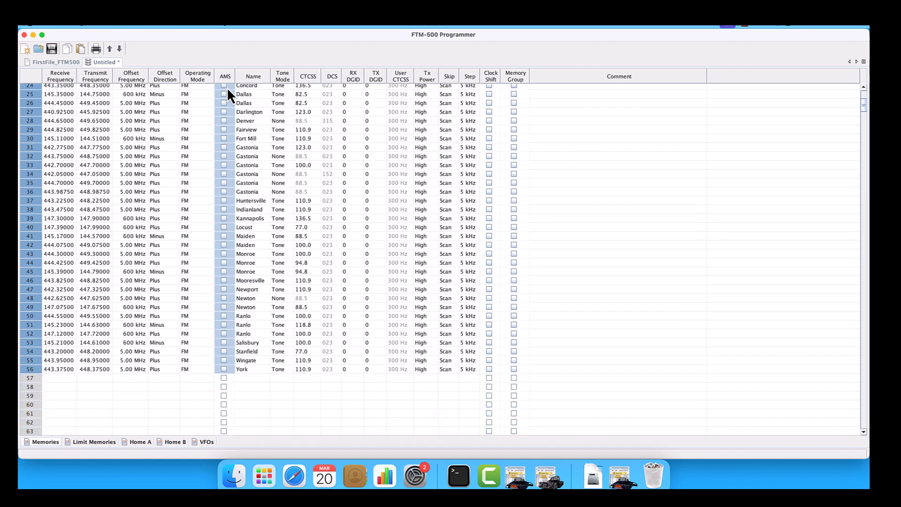
key(space)
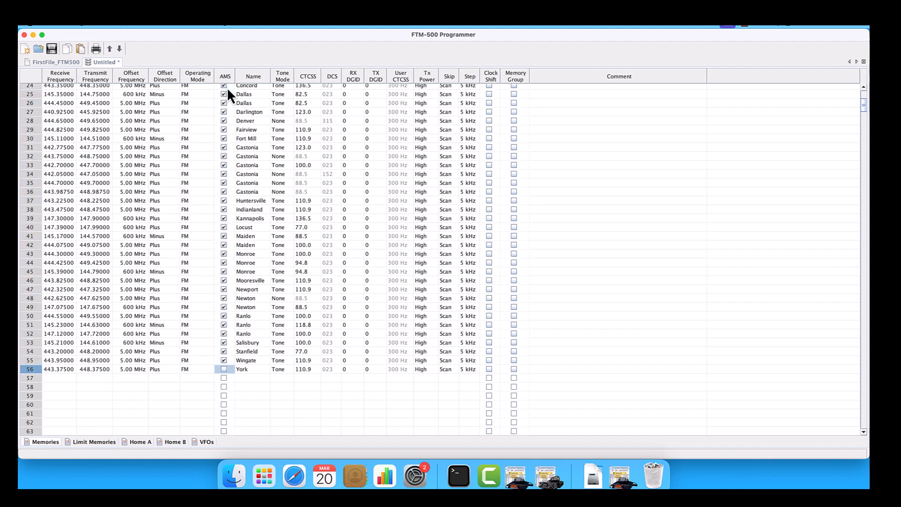
scroll(224, 180, up, 3)
scroll(224, 180, up, 3)
scroll(222, 178, up, 3)
scroll(222, 179, up, 3)
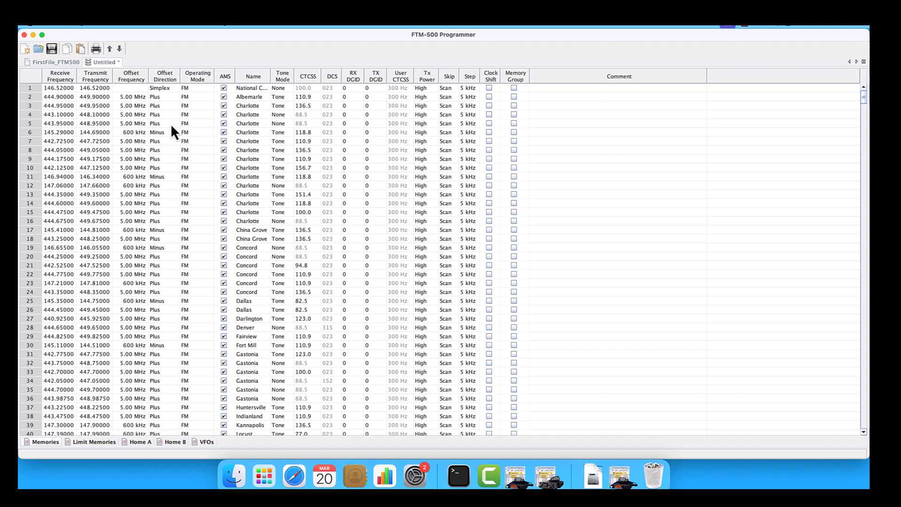
Copy all imported repeater rows and paste them into FirstFile_FTM500 starting at row 190
drag(29, 88, 18, 211)
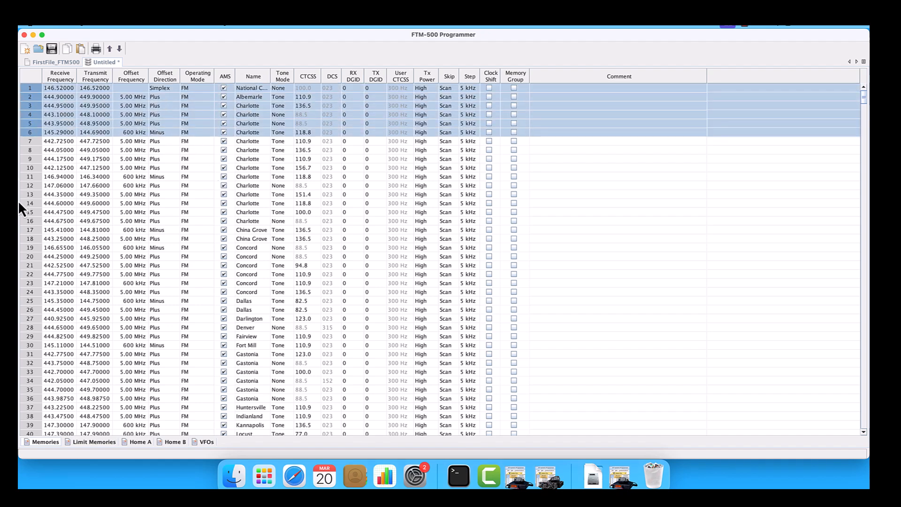
mouse_move(19, 344)
mouse_down()
mouse_move(36, 454)
mouse_move(38, 336)
mouse_up()
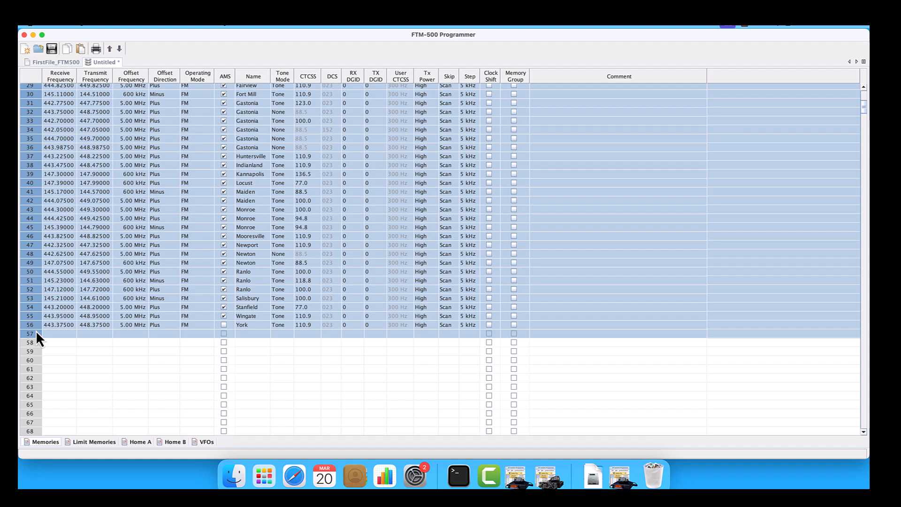
click(56, 62)
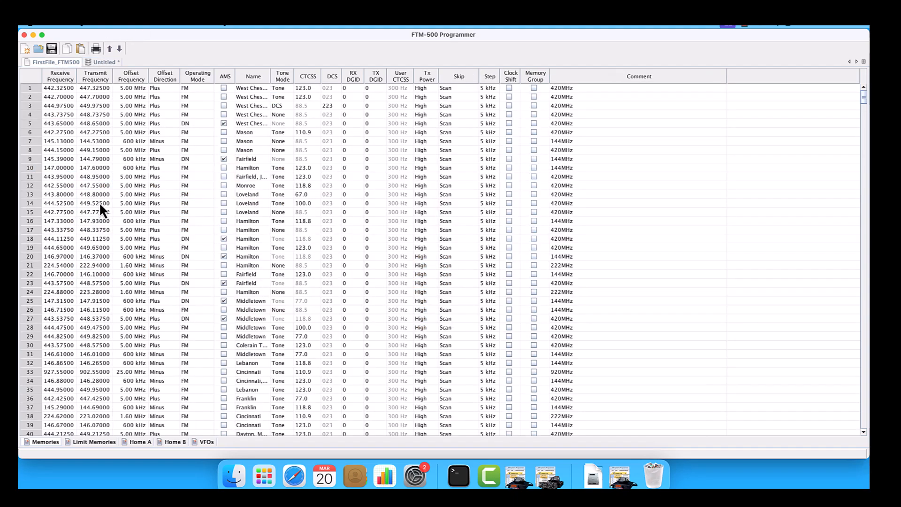
scroll(99, 202, down, 10)
scroll(102, 199, down, 10)
scroll(102, 197, down, 10)
scroll(102, 197, down, 5)
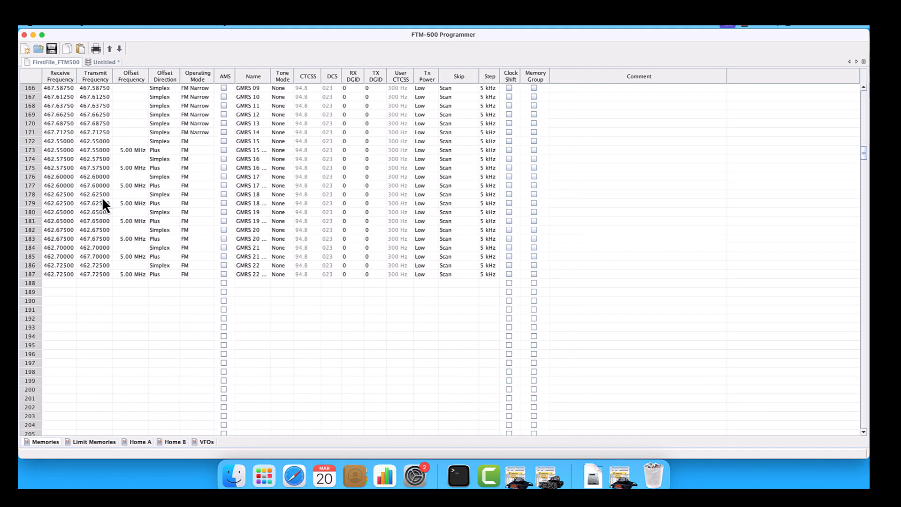
scroll(102, 205, down, 5)
click(30, 212)
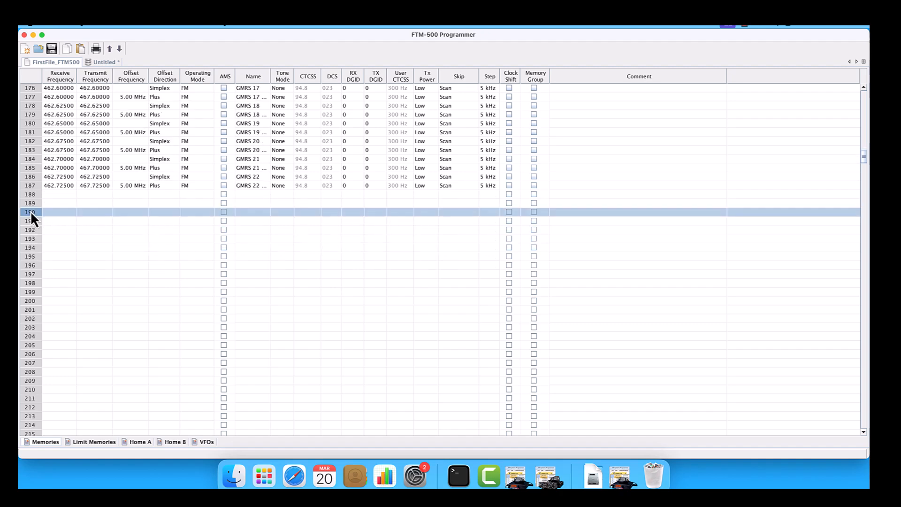
key(super+v)
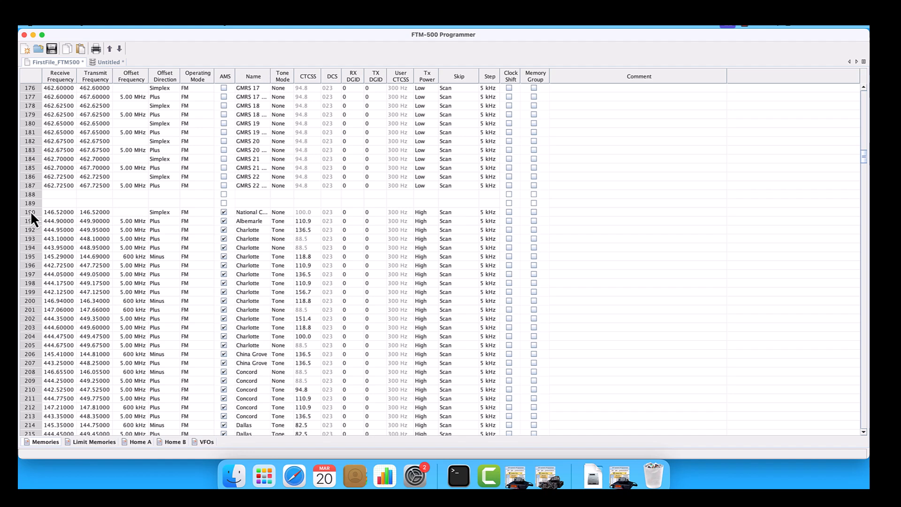
Save FirstFile_FTM500 and bring up the Send Data To Radio commands
click(54, 48)
click(171, 25)
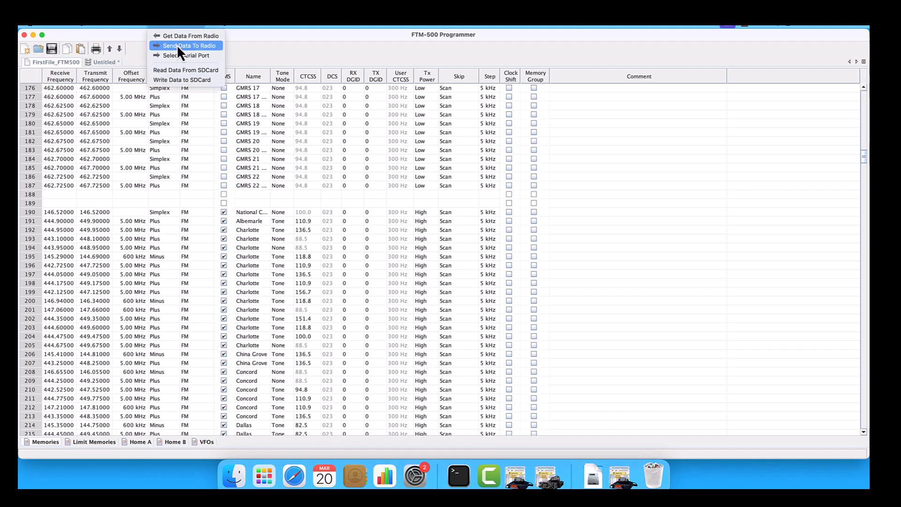